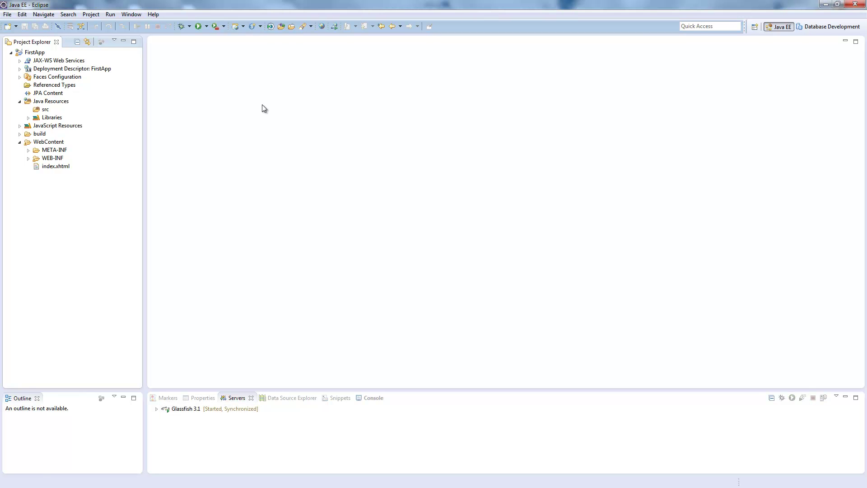
# Create a package named scheduler in FirstApp's src folder
pyautogui.rightClick(44, 109)
pyautogui.moveTo(68, 116)
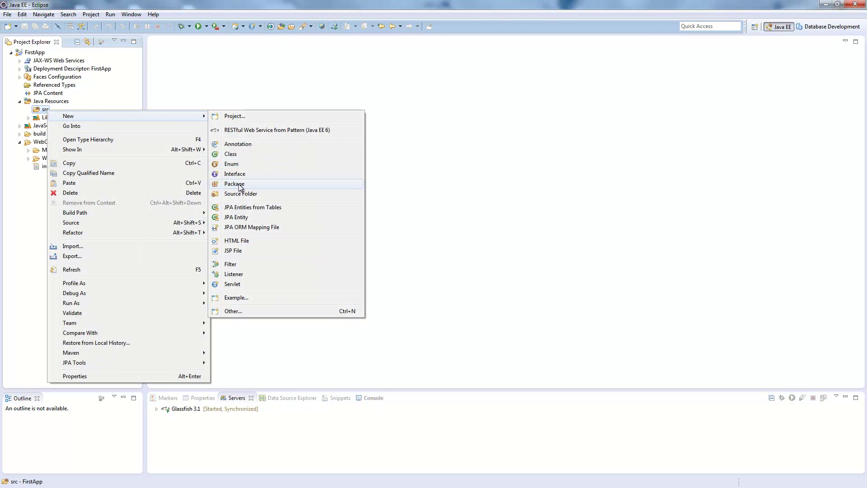
pyautogui.click(234, 184)
pyautogui.write('scheduler')
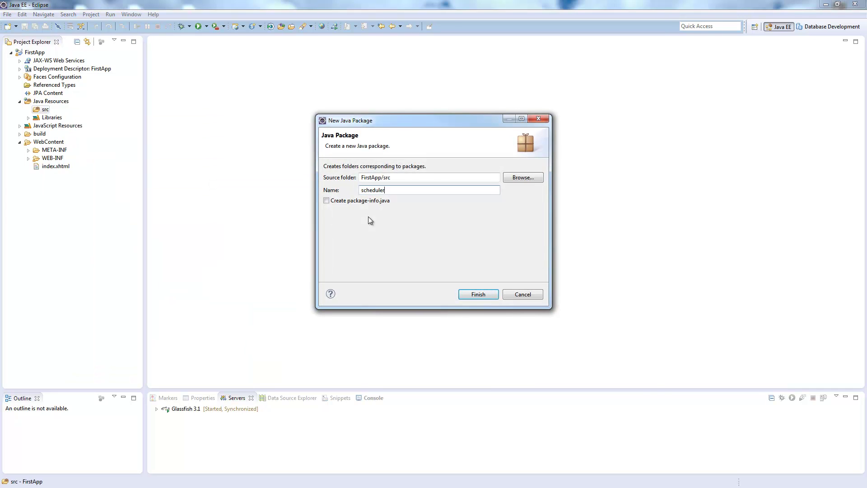
pyautogui.press('Return')
# Add a new ShowCurrentTime class to the scheduler package
pyautogui.rightClick(54, 117)
pyautogui.moveTo(83, 125)
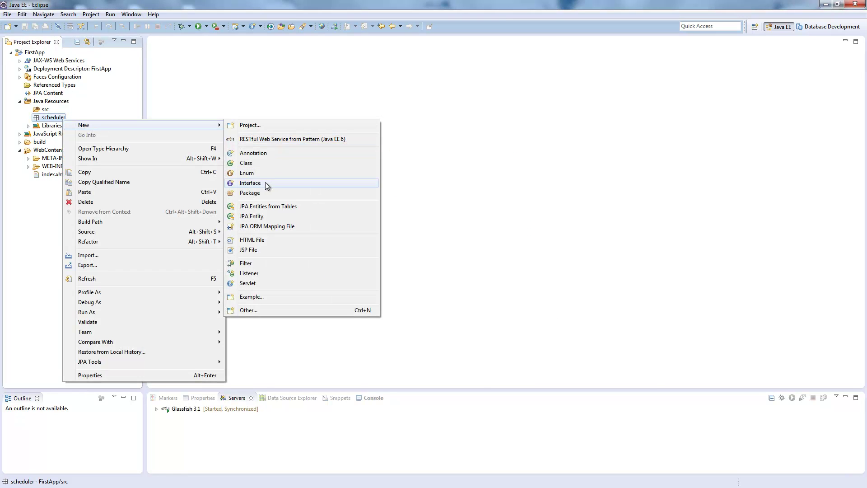
pyautogui.click(264, 164)
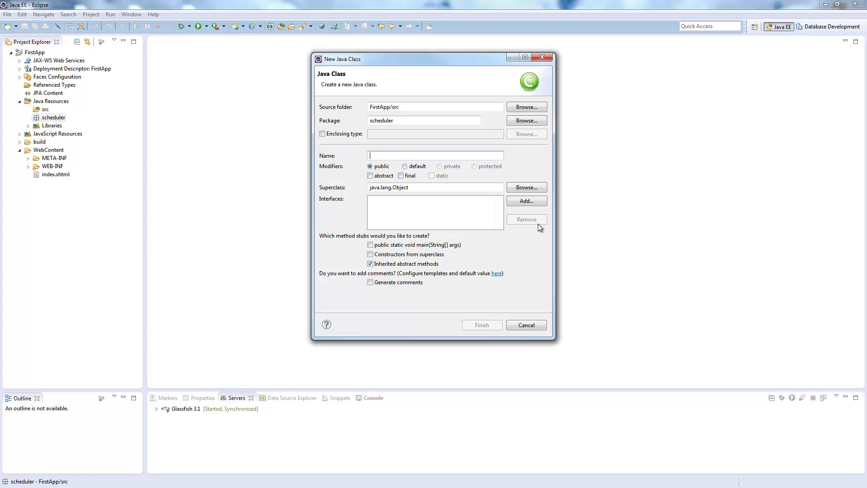
pyautogui.write('ShowCurre')
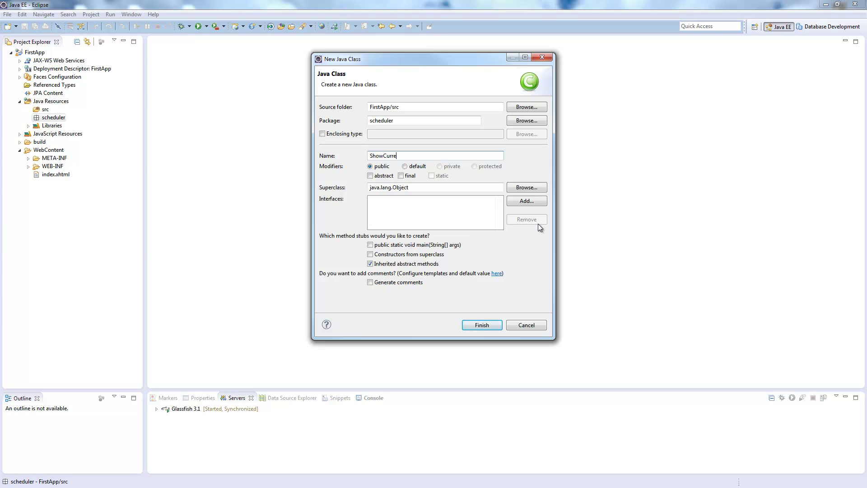
pyautogui.write('ntTime')
pyautogui.press('Return')
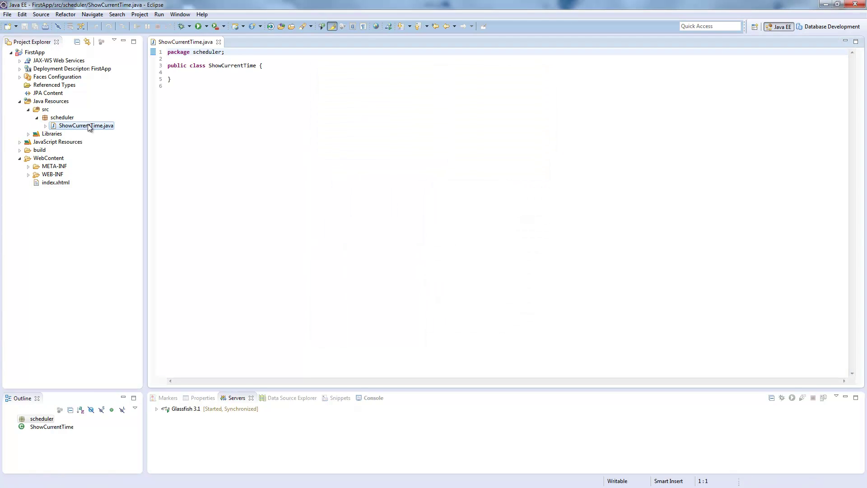
pyautogui.click(242, 72)
pyautogui.press('Return')
pyautogui.press('Return')
pyautogui.press('Up')
pyautogui.press('Up')
pyautogui.press('Up')
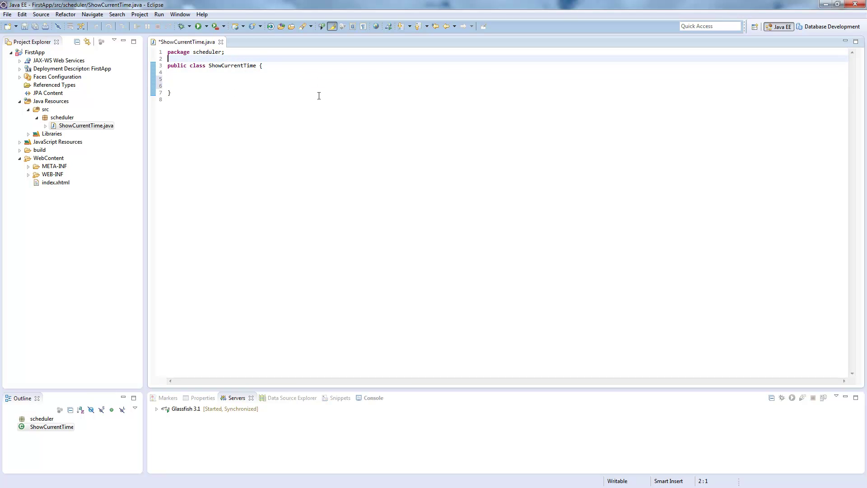
pyautogui.press('Return')
pyautogui.write('@S')
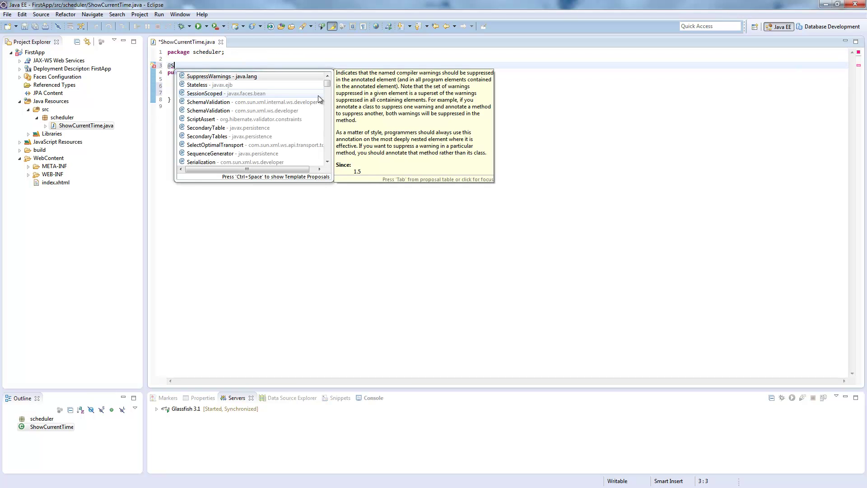
pyautogui.press('Down')
pyautogui.press('Return')
pyautogui.press('Down')
pyautogui.press('Down')
pyautogui.press('Down')
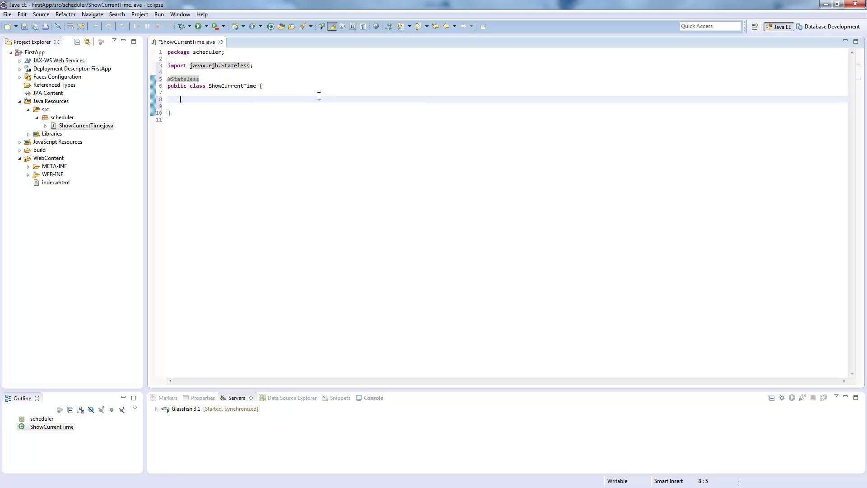
pyautogui.write('public ')
pyautogui.write('void')
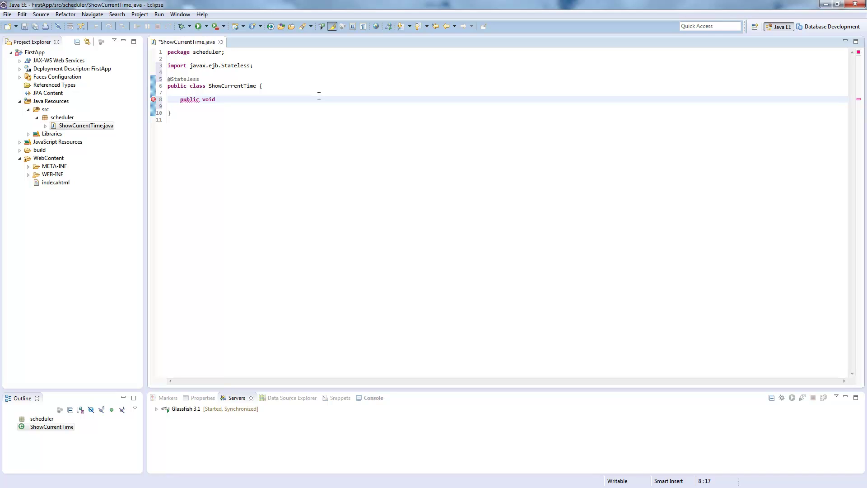
pyautogui.write('showTim')
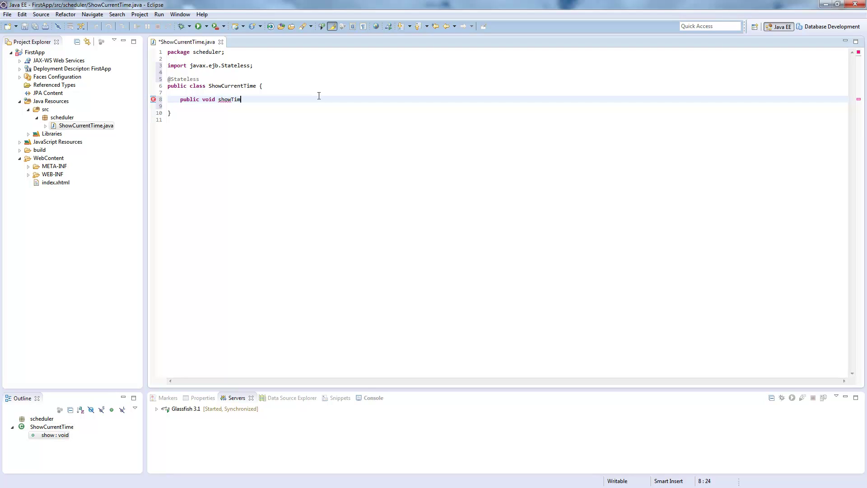
pyautogui.write('e() {')
# Write a public void showTime() method that prints new Date()
pyautogui.press('Return')
pyautogui.press('Up')
pyautogui.press('Up')
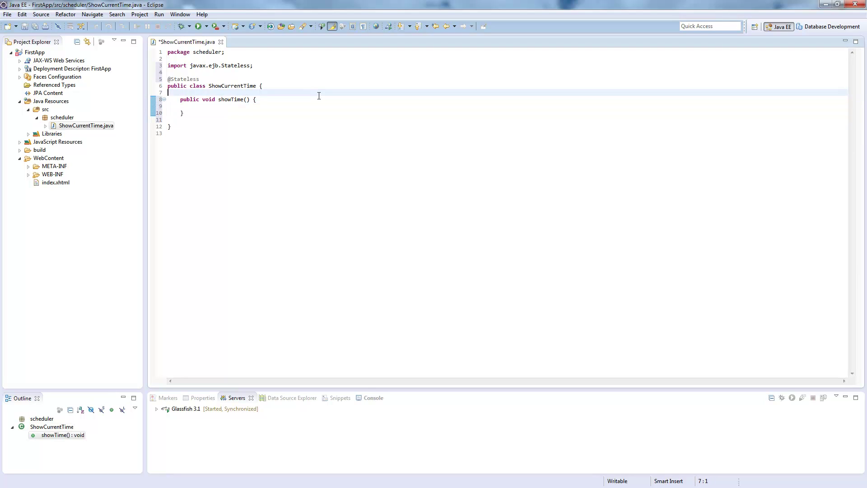
pyautogui.press('Return')
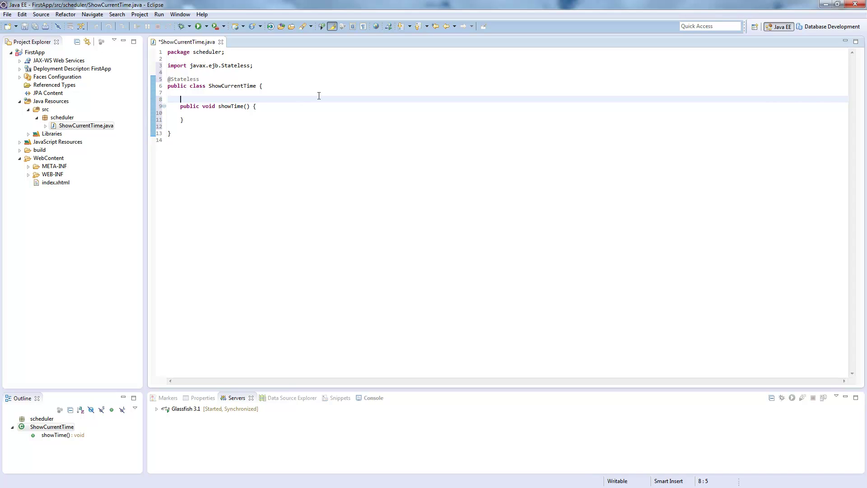
pyautogui.press('Down')
pyautogui.press('Down')
pyautogui.write('syso')
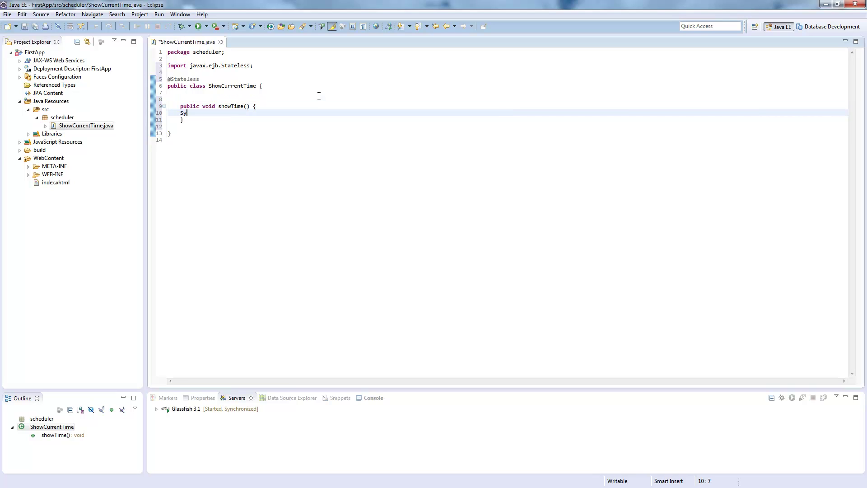
pyautogui.hotkey('ctrl', 'space')
pyautogui.write('new Date()')
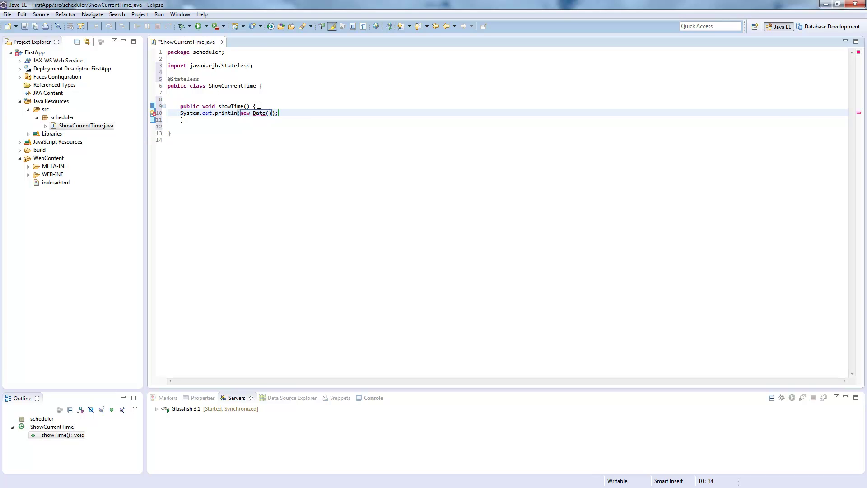
pyautogui.moveTo(260, 113)
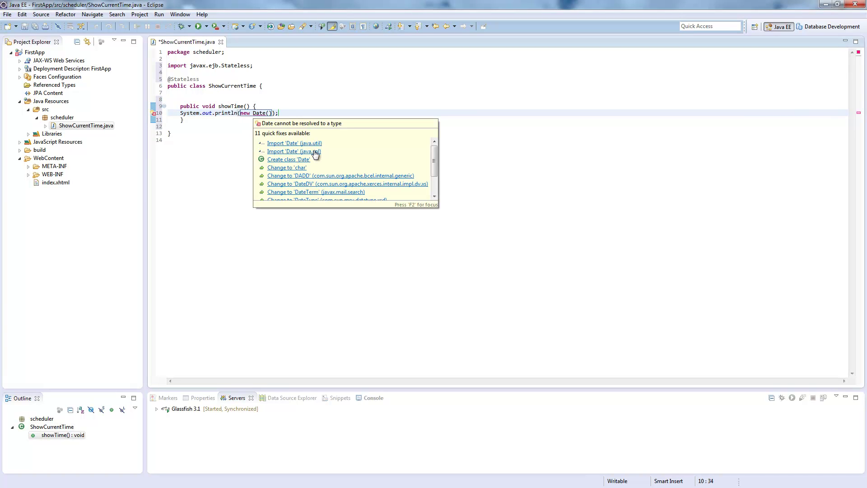
# Import java.util.Date and reformat the code's indentation
pyautogui.click(294, 142)
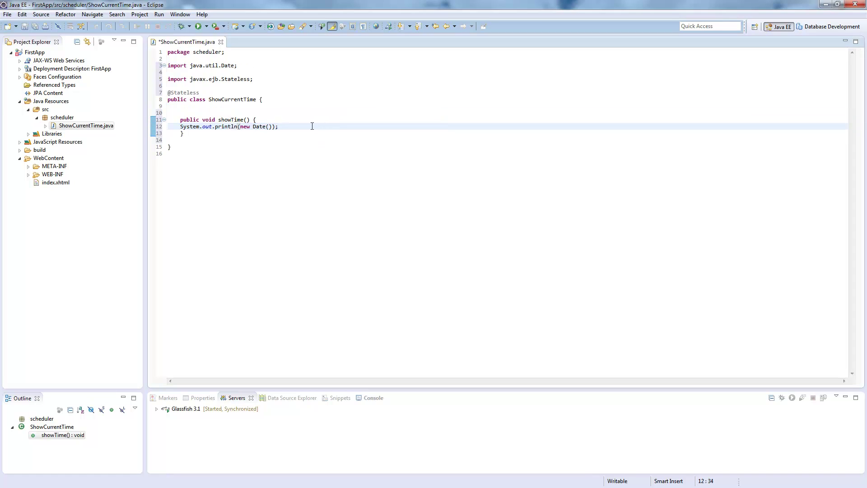
pyautogui.hotkey('shift', 'Up')
pyautogui.press('Up')
pyautogui.hotkey('ctrl', 'shift', 'f')
pyautogui.click(256, 108)
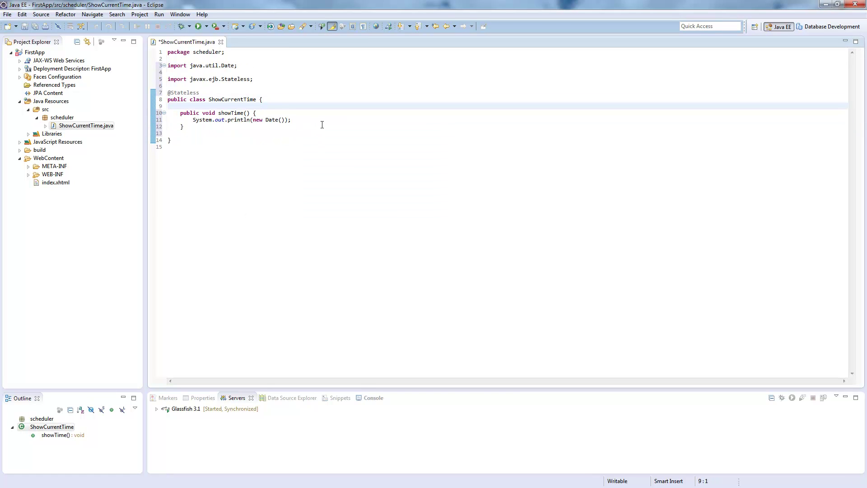
pyautogui.press('Return')
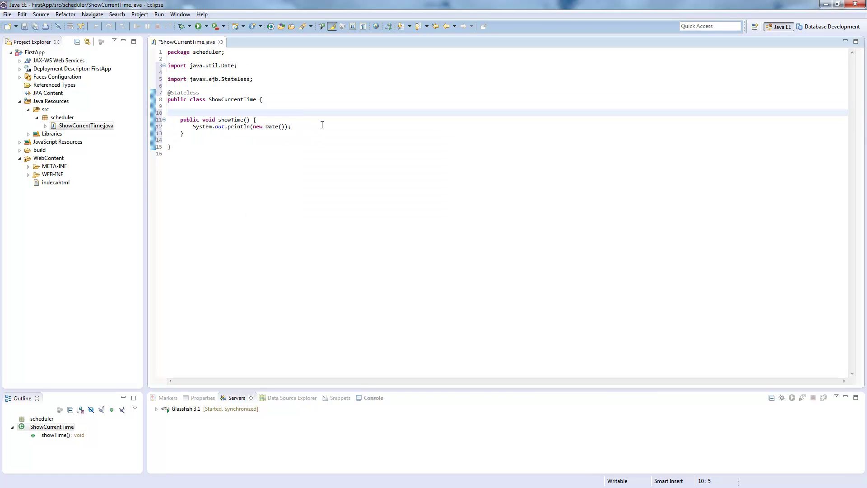
pyautogui.write('@S')
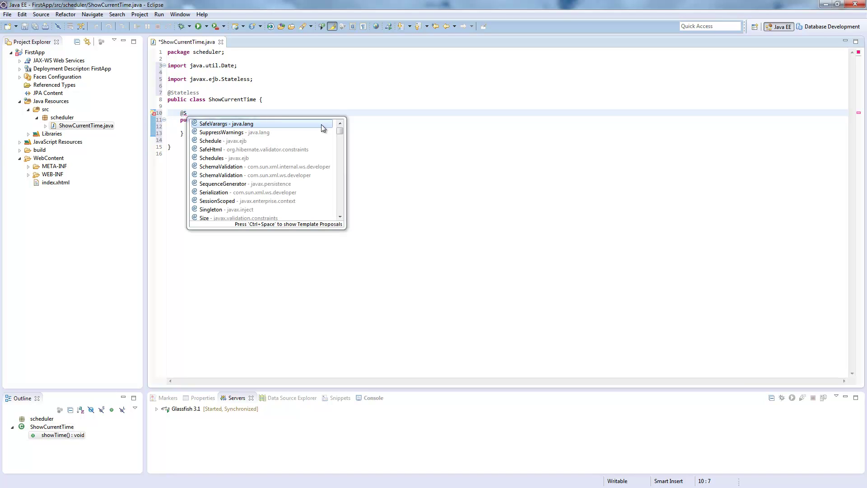
pyautogui.write('che')
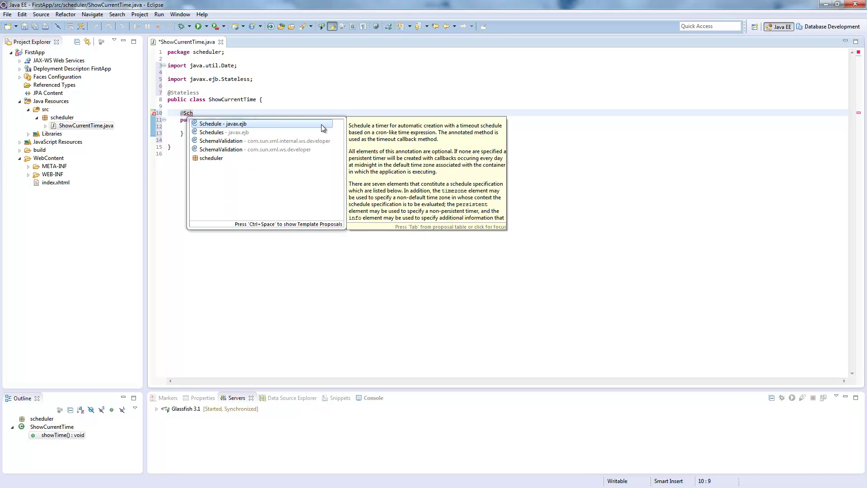
pyautogui.press('Return')
pyautogui.write('(')
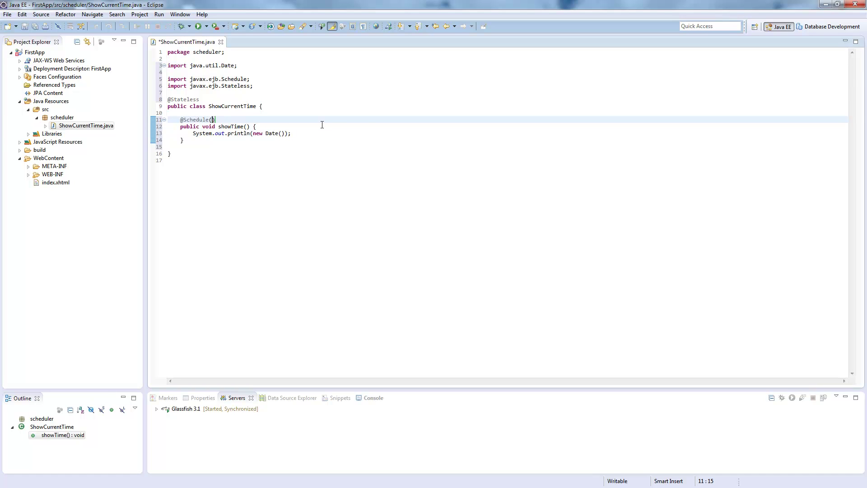
pyautogui.write(')')
# Open the Java EE tutorial's calendar timer table and highlight the second and hour attributes
pyautogui.click(376, 28)
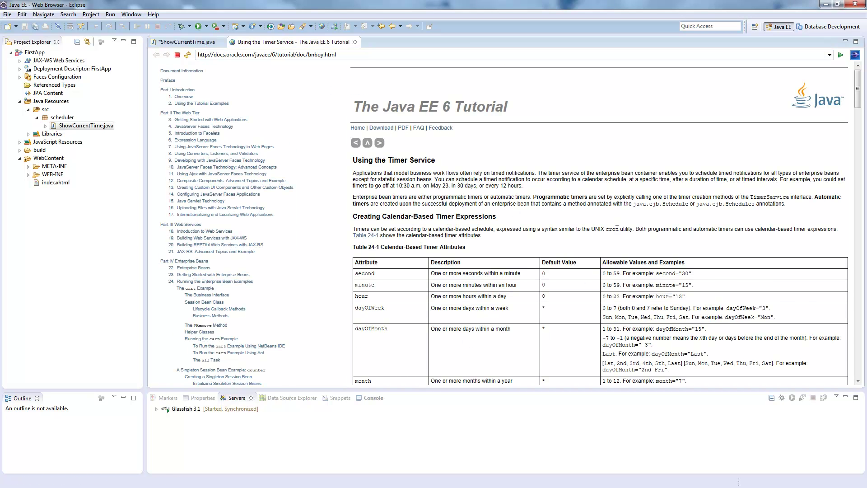
pyautogui.scroll(-2, 617, 229)
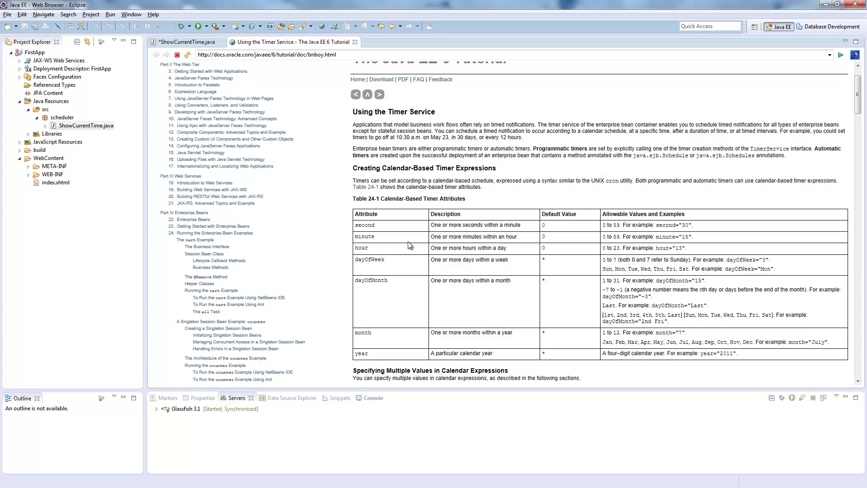
pyautogui.scroll(-2, 515, 215)
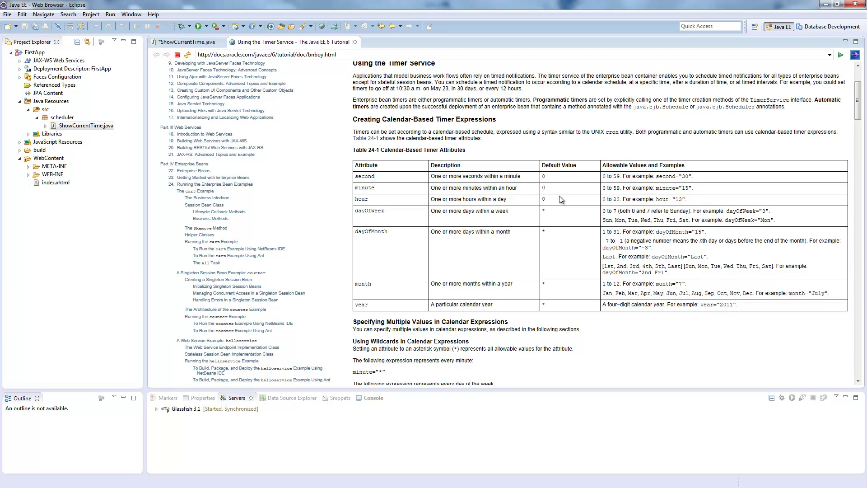
pyautogui.doubleClick(366, 176)
pyautogui.doubleClick(365, 188)
pyautogui.click(367, 212)
pyautogui.click(188, 42)
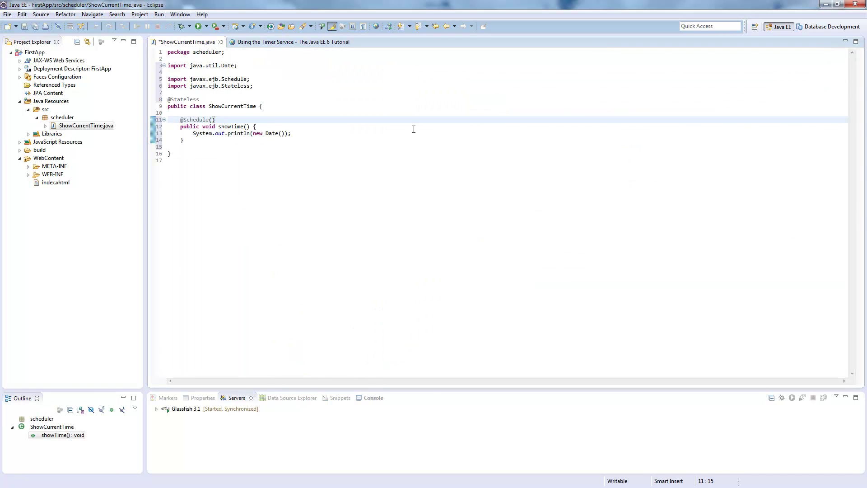
pyautogui.write('second')
pyautogui.write('="*"')
pyautogui.write(', me')
pyautogui.hotkey('ctrl', 'space')
pyautogui.press('Return')
pyautogui.write('="*')
pyautogui.press('Right')
pyautogui.write(', hour')
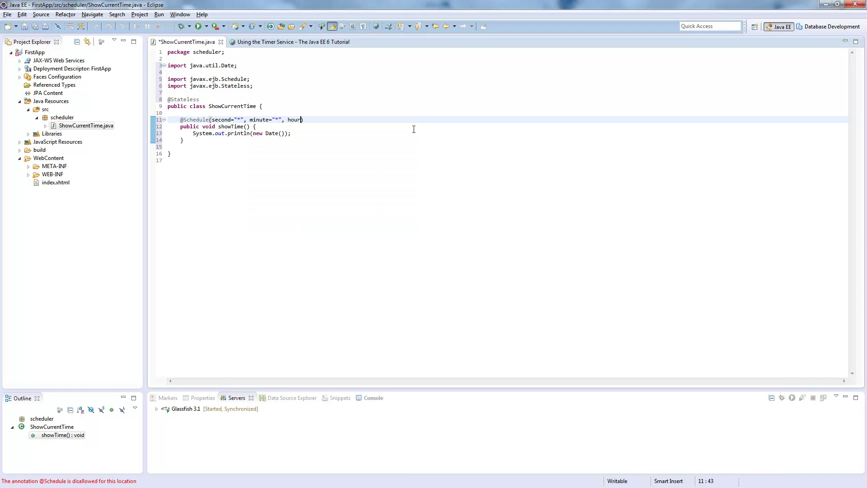
pyautogui.write('="*')
pyautogui.hotkey('ctrl', 's')
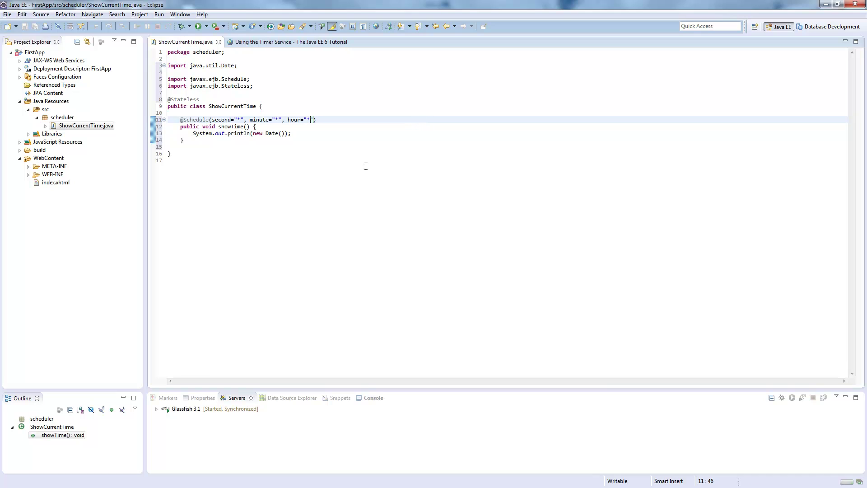
pyautogui.click(346, 123)
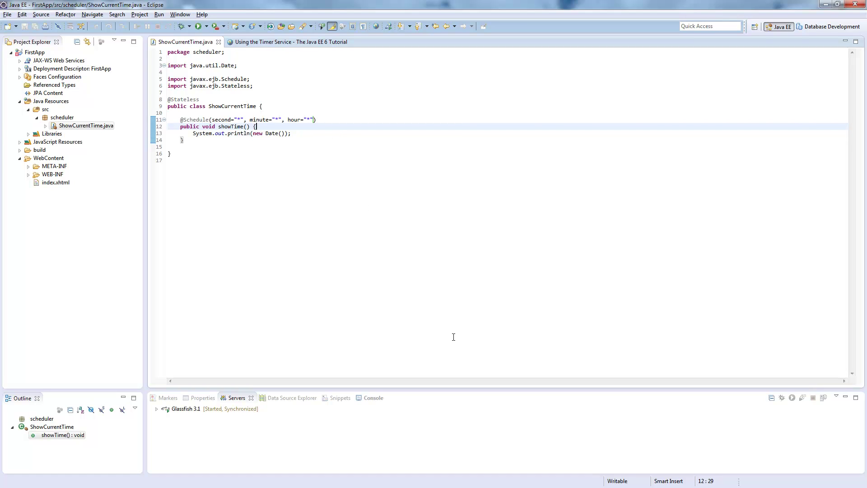
# Open the GlassFish server log, then change second to "0" and save to redeploy
pyautogui.rightClick(217, 410)
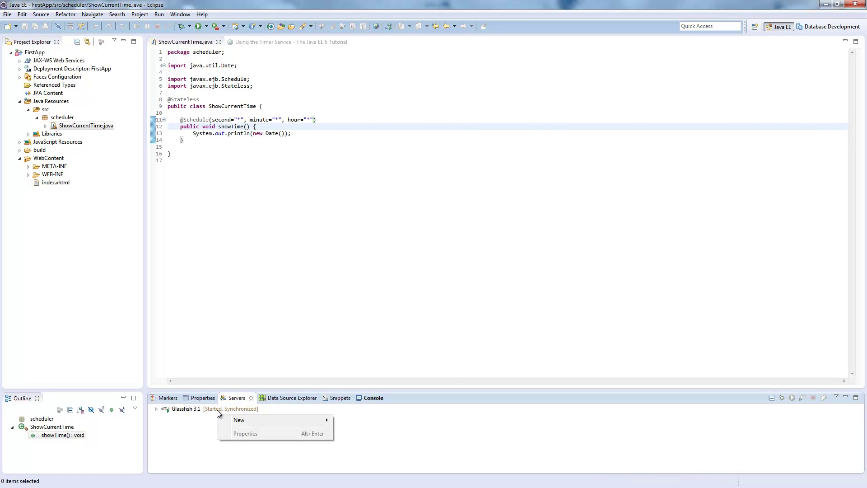
pyautogui.click(398, 430)
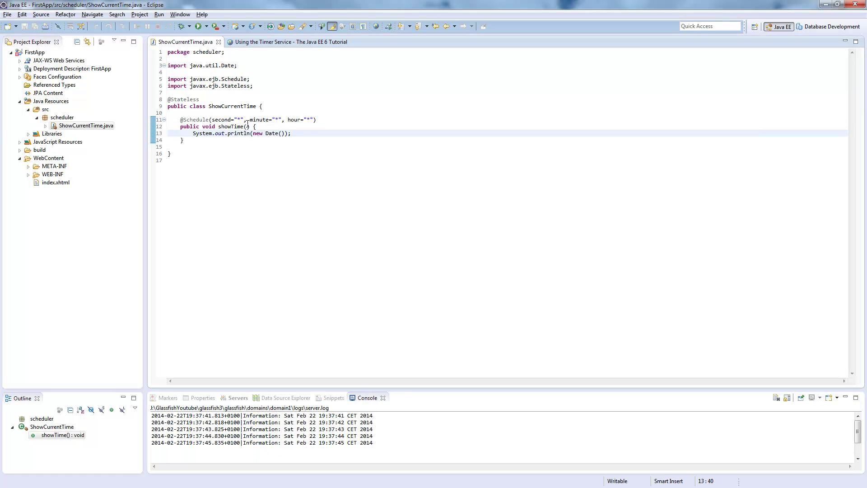
pyautogui.doubleClick(241, 120)
pyautogui.write('0')
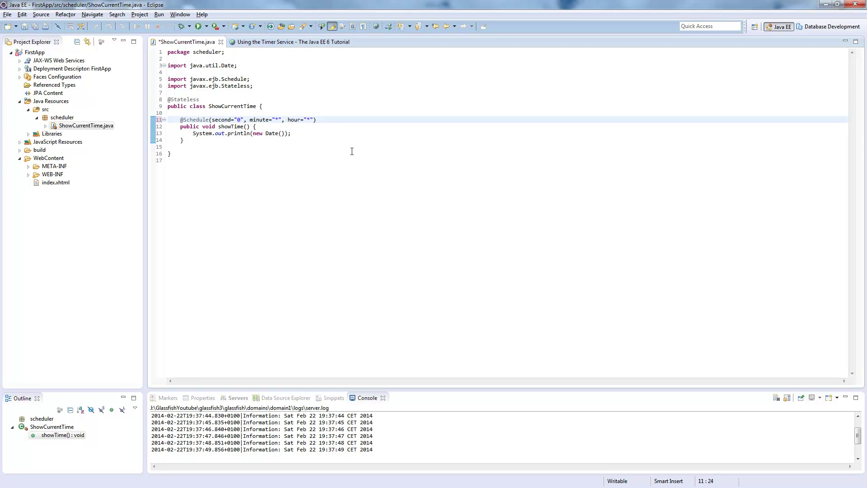
pyautogui.hotkey('ctrl', 's')
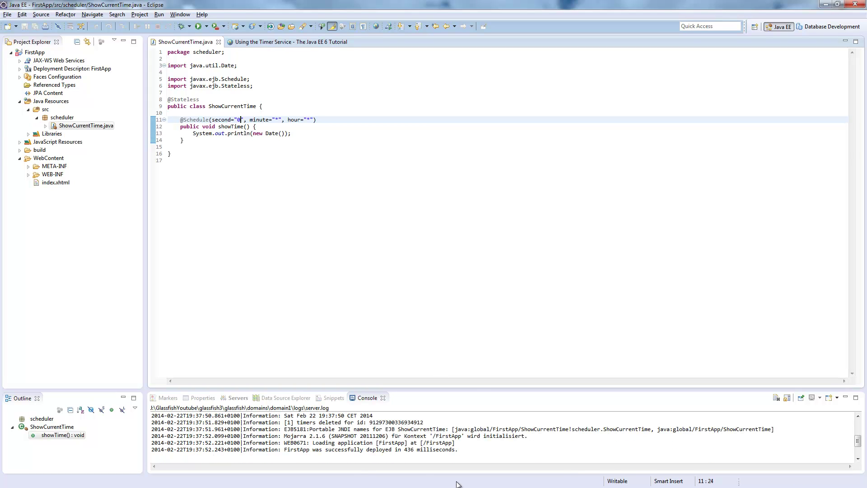
# Check the console's 19:38:00 timer output, then select the second and minute values
pyautogui.click(206, 451)
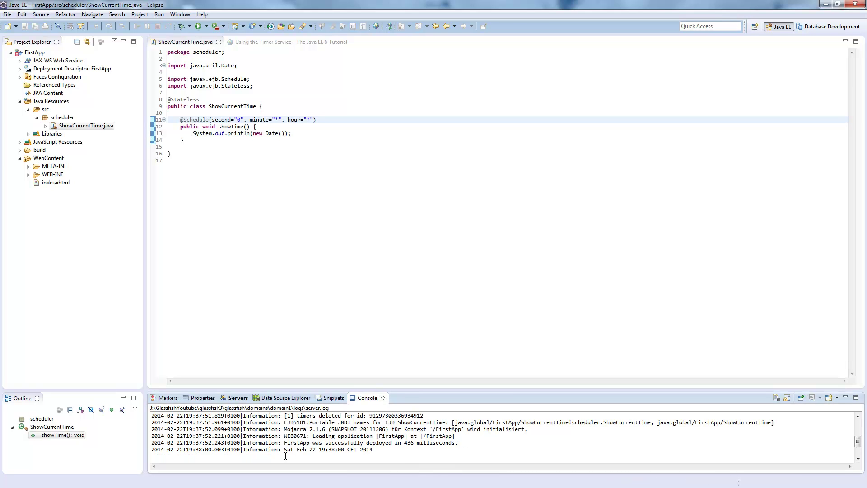
pyautogui.moveTo(318, 450); pyautogui.dragTo(345, 450)
pyautogui.doubleClick(240, 120)
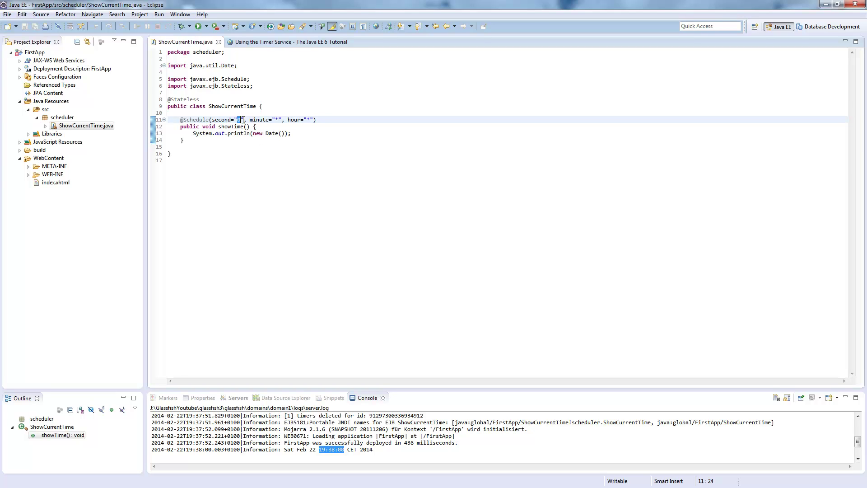
pyautogui.doubleClick(277, 120)
pyautogui.click(274, 120)
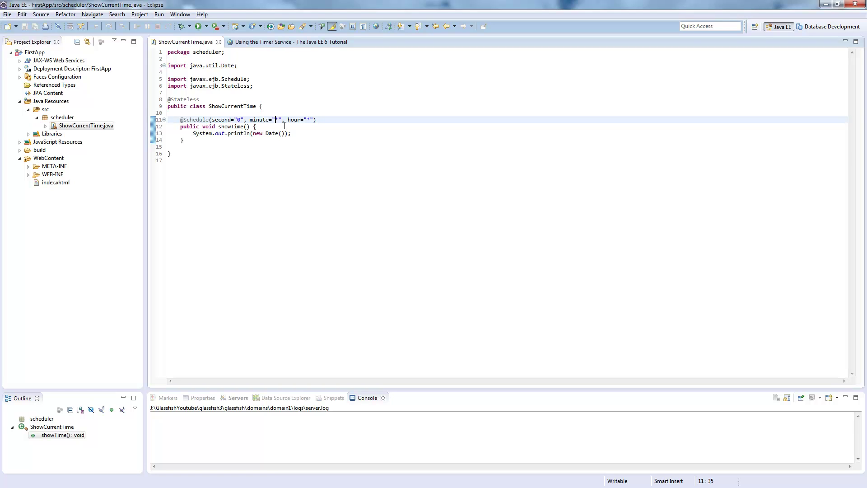
# Note the 19:39 log time, set the schedule to fire at 19:40:15, and save
pyautogui.doubleClick(323, 415)
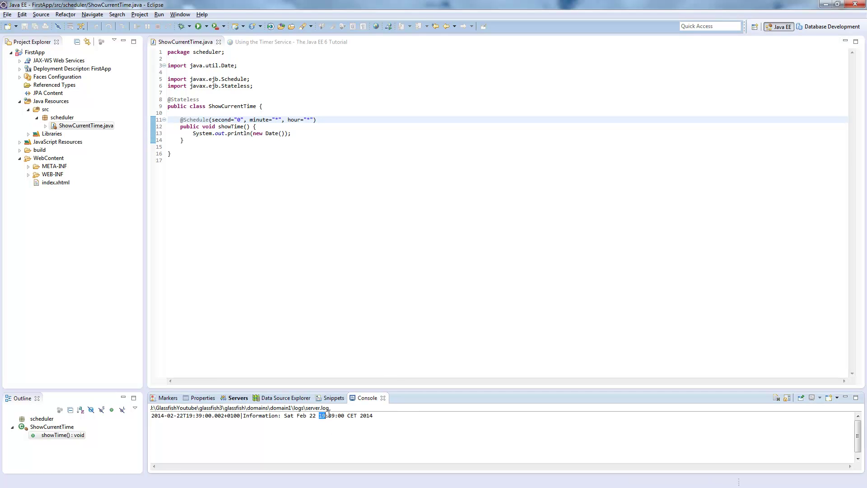
pyautogui.doubleClick(332, 415)
pyautogui.click(295, 136)
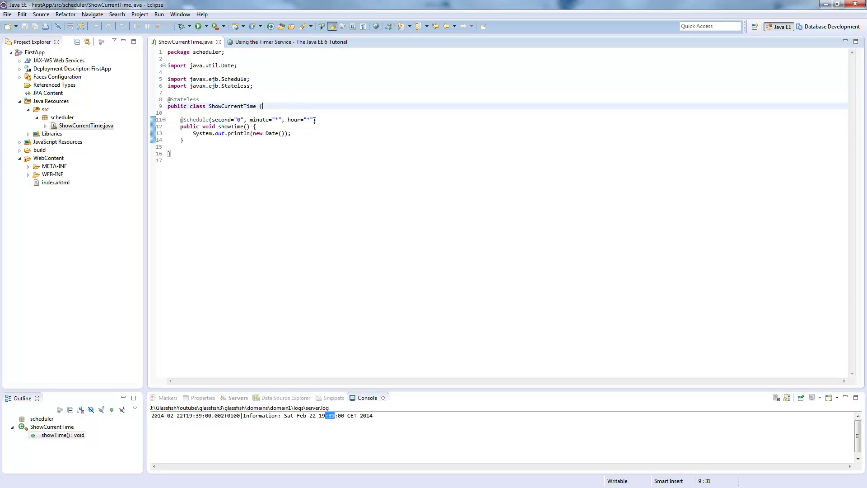
pyautogui.doubleClick(310, 120)
pyautogui.write('19')
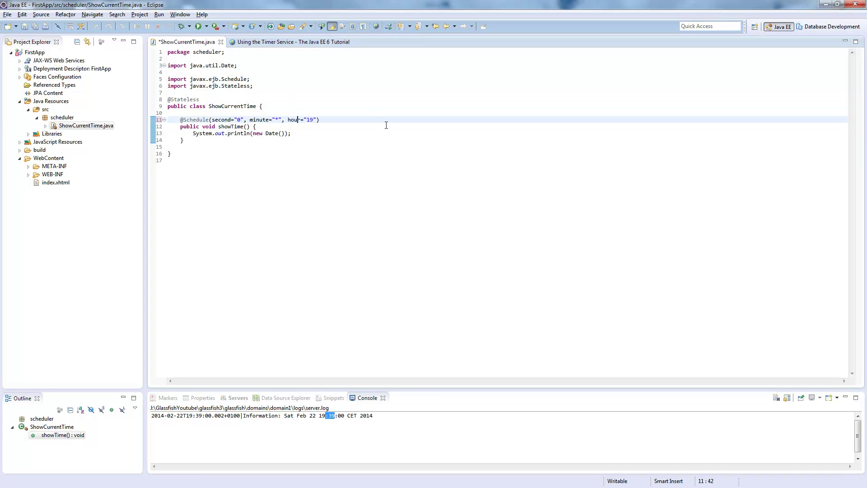
pyautogui.press('Left')
pyautogui.press('Left')
pyautogui.press('Left')
pyautogui.press('BackSpace')
pyautogui.write('40')
pyautogui.click(240, 120)
pyautogui.press('BackSpace')
pyautogui.write('15')
pyautogui.click(348, 125)
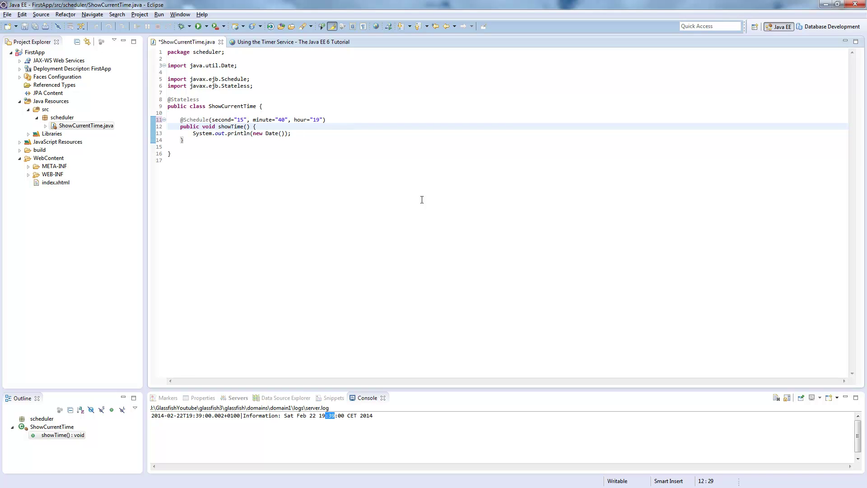
pyautogui.hotkey('ctrl', 's')
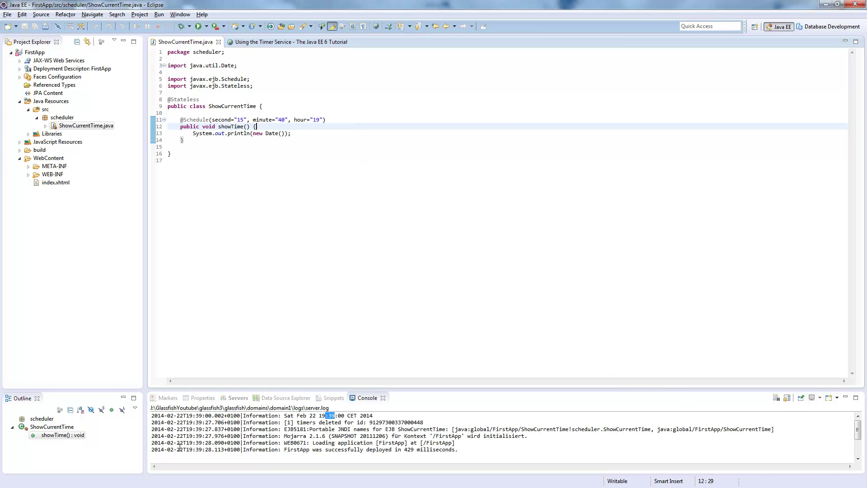
# Compare the console's deploy time with the 19:40:15 timer output
pyautogui.moveTo(188, 449); pyautogui.dragTo(203, 449)
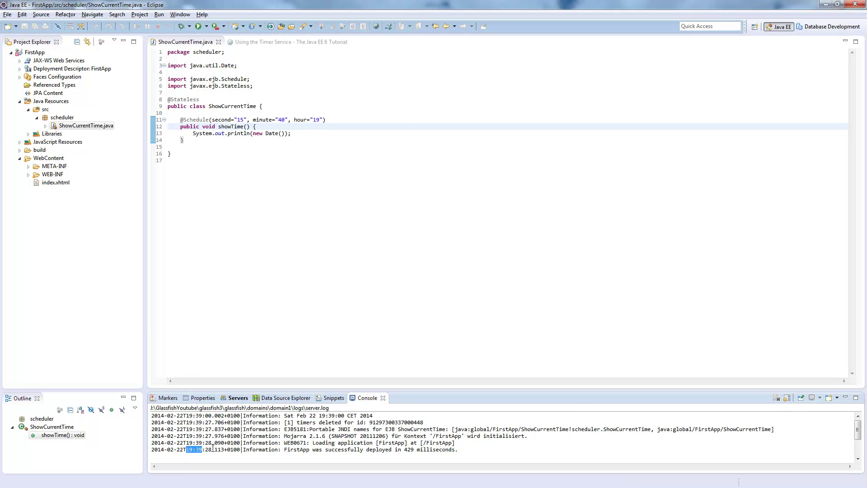
pyautogui.doubleClick(209, 450)
pyautogui.click(507, 444)
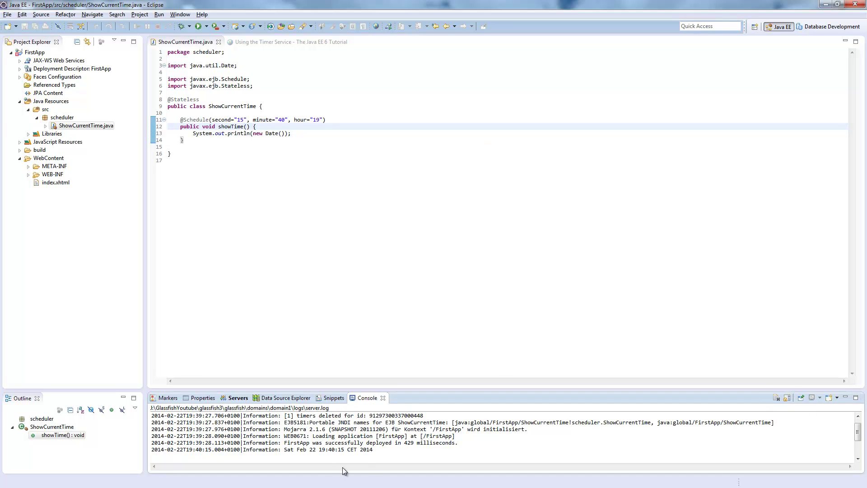
pyautogui.moveTo(320, 451); pyautogui.dragTo(350, 450)
pyautogui.moveTo(214, 450); pyautogui.dragTo(187, 450)
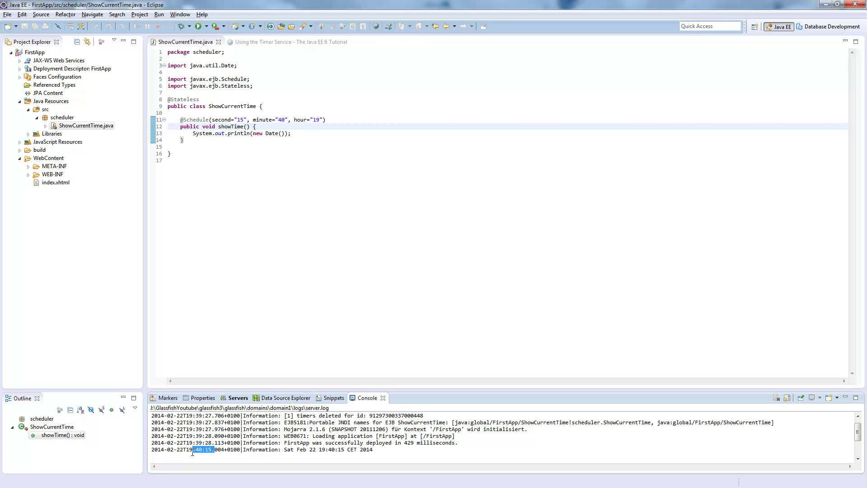
pyautogui.click(379, 453)
pyautogui.click(271, 143)
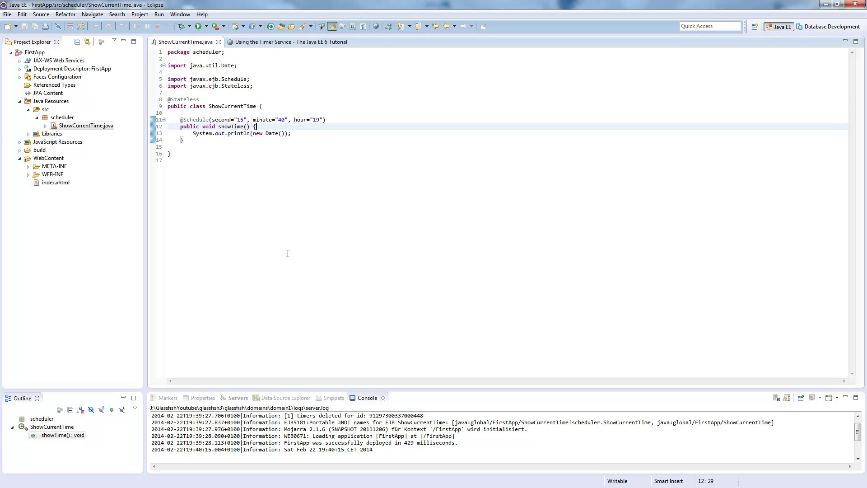
pyautogui.click(325, 120)
pyautogui.write(', ')
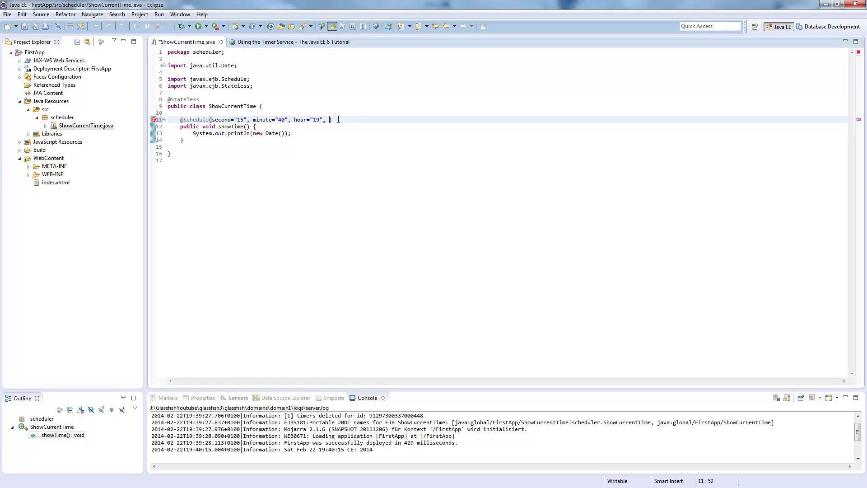
pyautogui.write('da')
pyautogui.hotkey('ctrl', 'space')
pyautogui.press('Down')
pyautogui.press('Return')
pyautogui.write('="Mon')
pyautogui.hotkey('ctrl', 's')
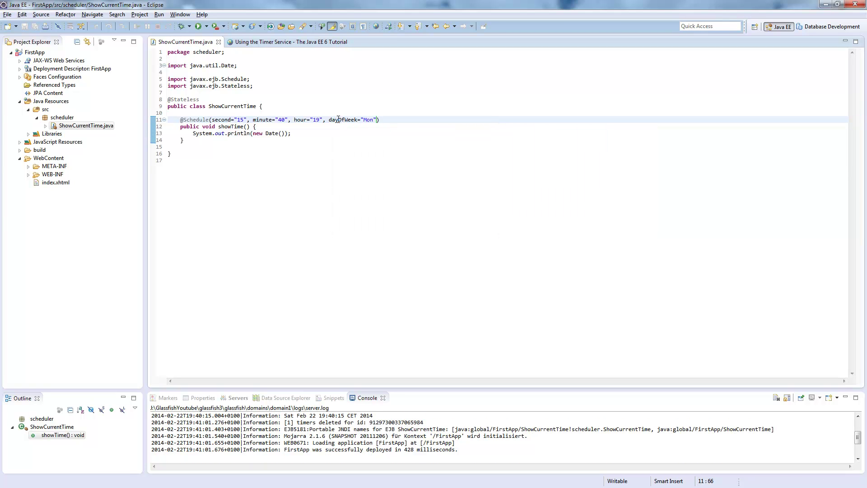
pyautogui.press('End')
# Change the schedule to second="*/10" with minute and hour "*", removing dayOfWeek
pyautogui.click(240, 120)
pyautogui.doubleClick(280, 120)
pyautogui.write('*')
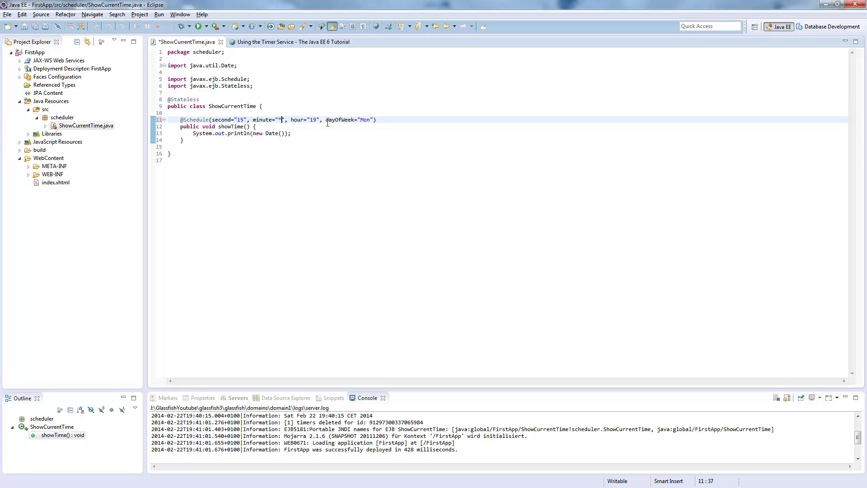
pyautogui.doubleClick(315, 120)
pyautogui.write('*')
pyautogui.moveTo(319, 120); pyautogui.dragTo(371, 120)
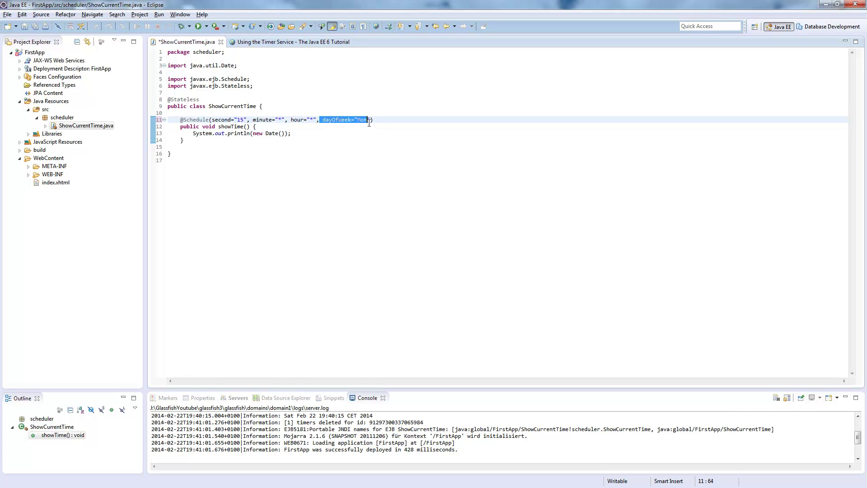
pyautogui.press('Delete')
pyautogui.doubleClick(240, 120)
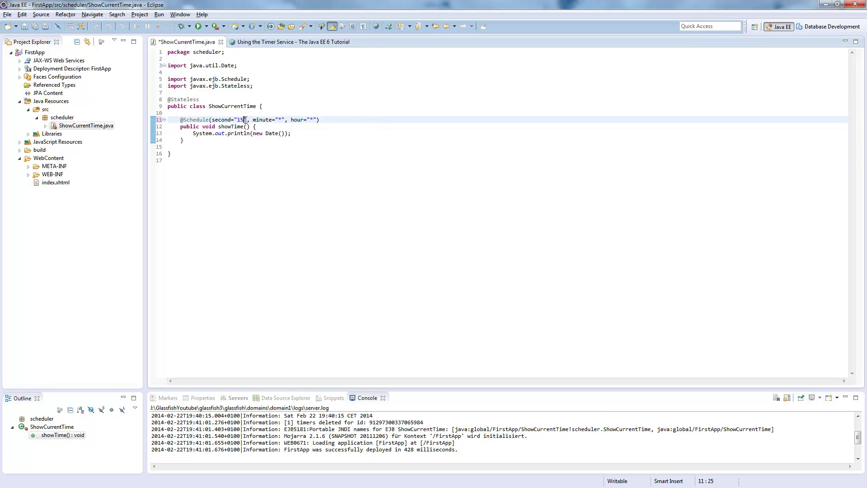
pyautogui.write('*')
pyautogui.write('/10')
# Clear the console, save to redeploy, and check the 19:44:10 and 19:44:20 output
pyautogui.click(774, 398)
pyautogui.click(331, 147)
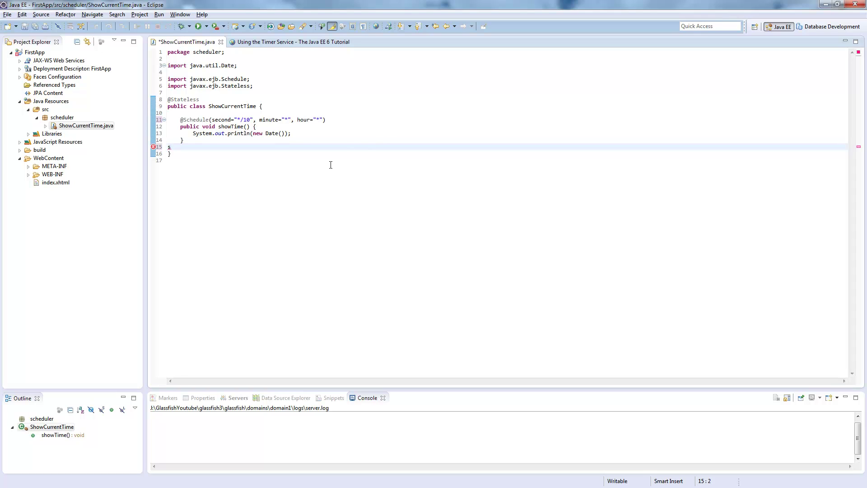
pyautogui.hotkey('ctrl', 's')
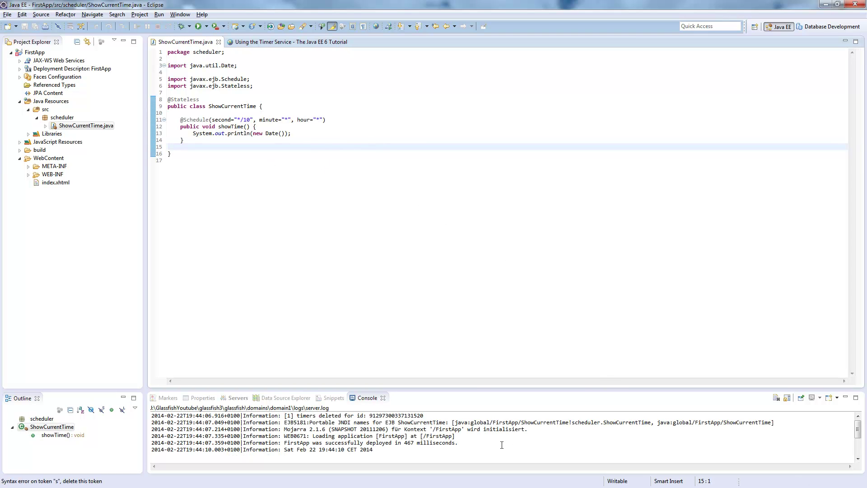
pyautogui.moveTo(346, 449); pyautogui.dragTo(338, 450)
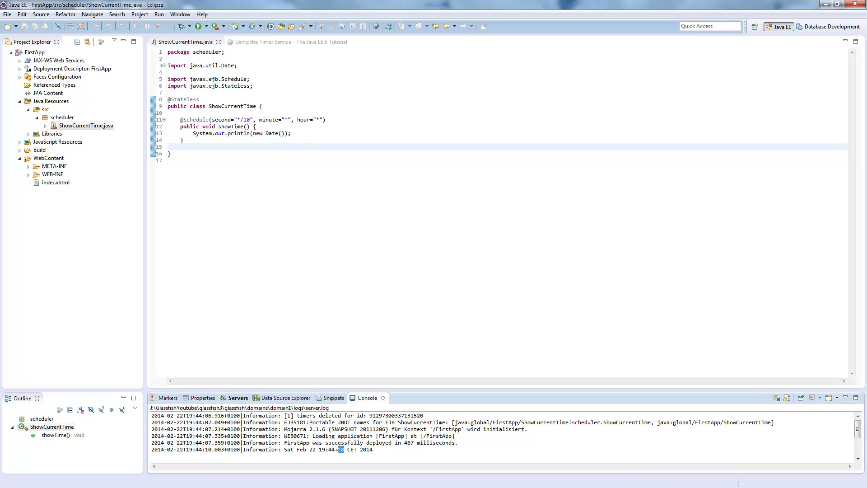
pyautogui.click(394, 452)
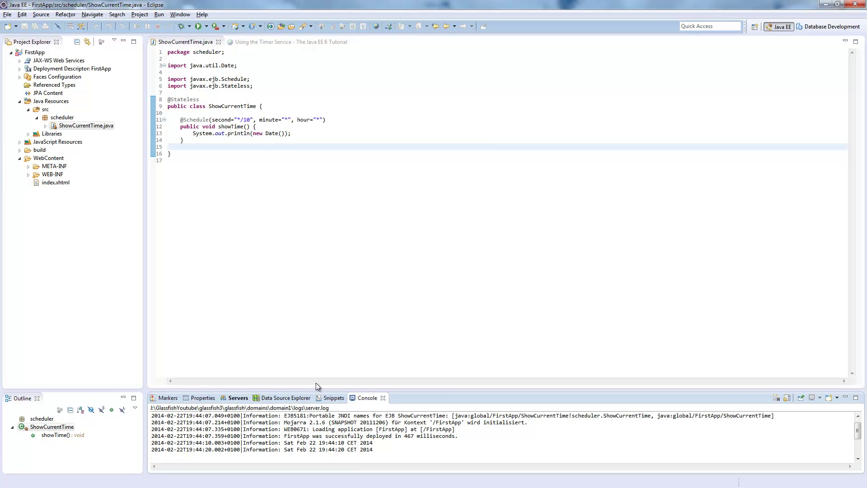
# Set second to "*/1" and save, then trim it back toward a plain "*"
pyautogui.click(248, 120)
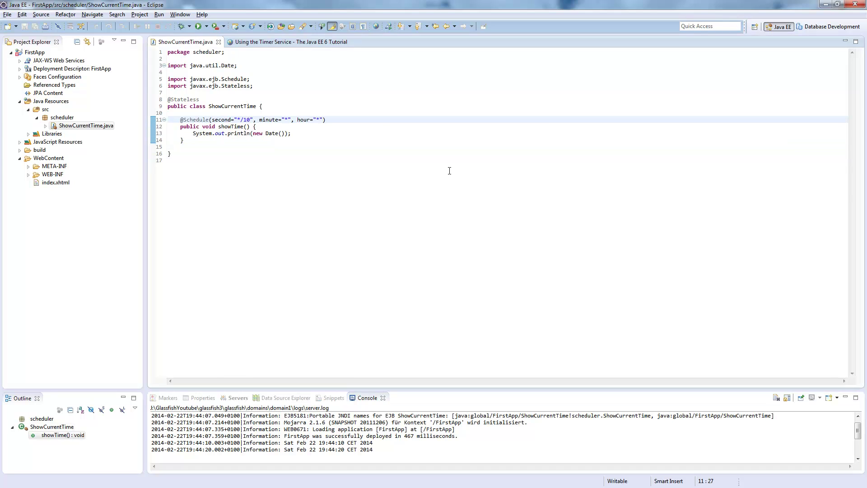
pyautogui.press('BackSpace')
pyautogui.hotkey('ctrl', 's')
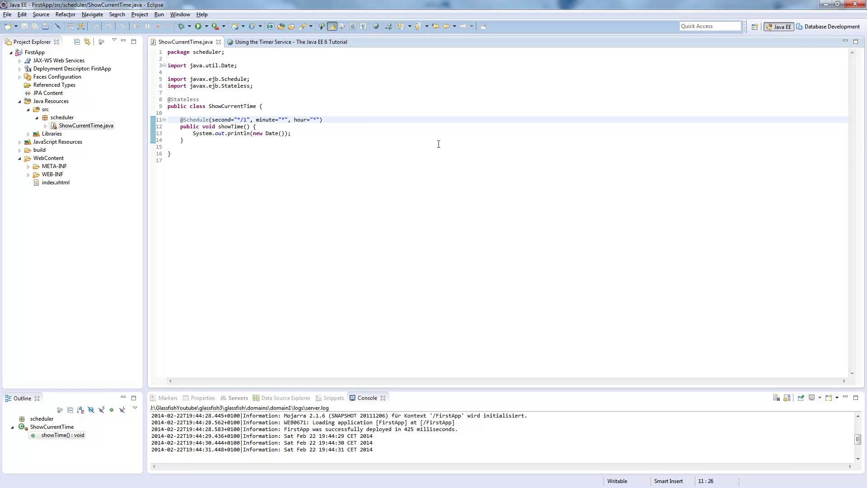
pyautogui.press('BackSpace')
pyautogui.press('BackSpace')
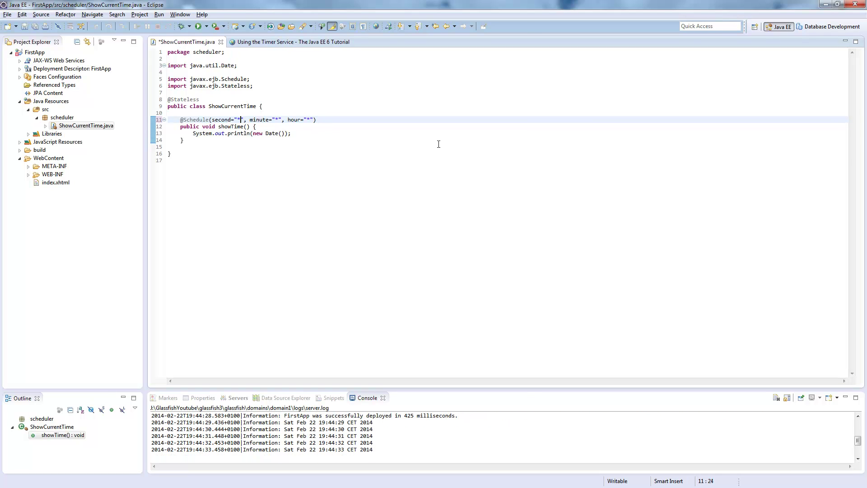